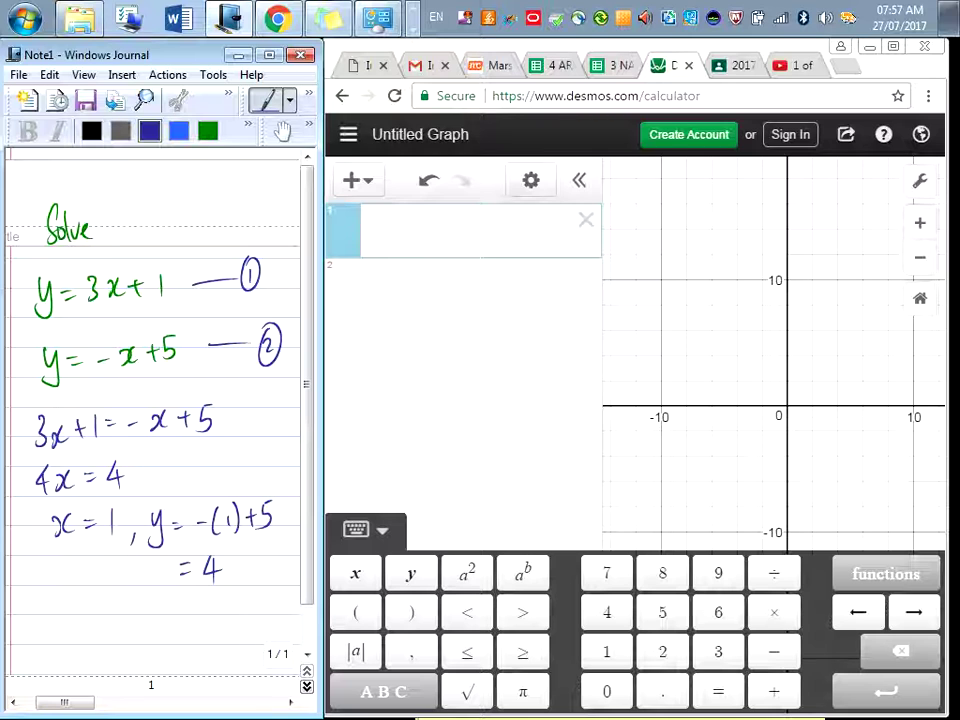
Enter y = 3x + 1 as the first Desmos expression on the keypad and adjust the graph view.
{"action": "left_click", "coordinate": [424, 240]}
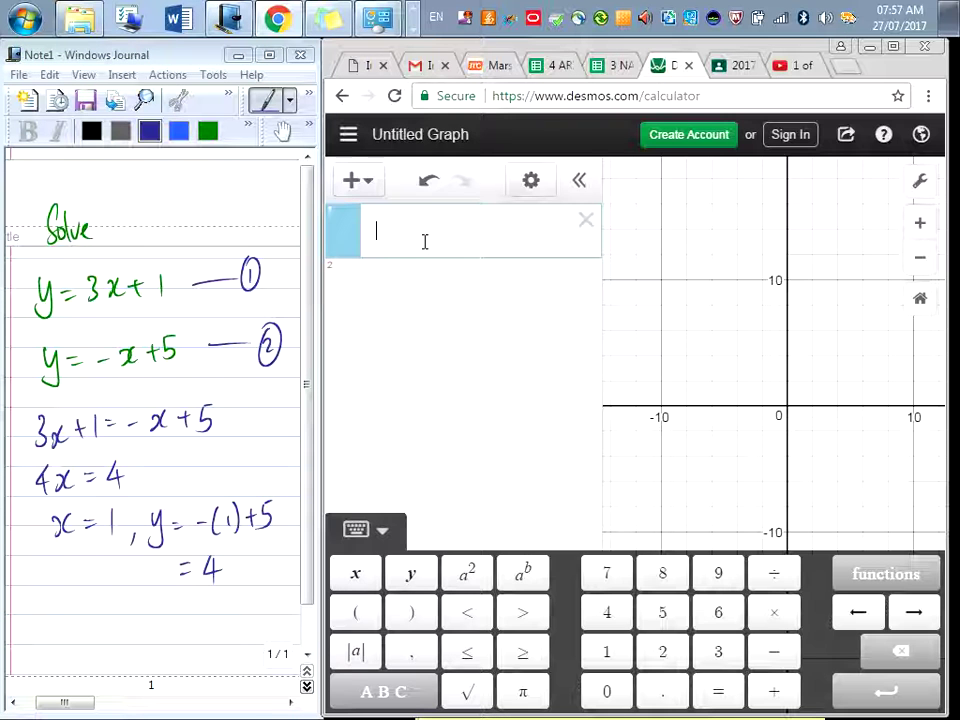
{"action": "left_click", "coordinate": [407, 574]}
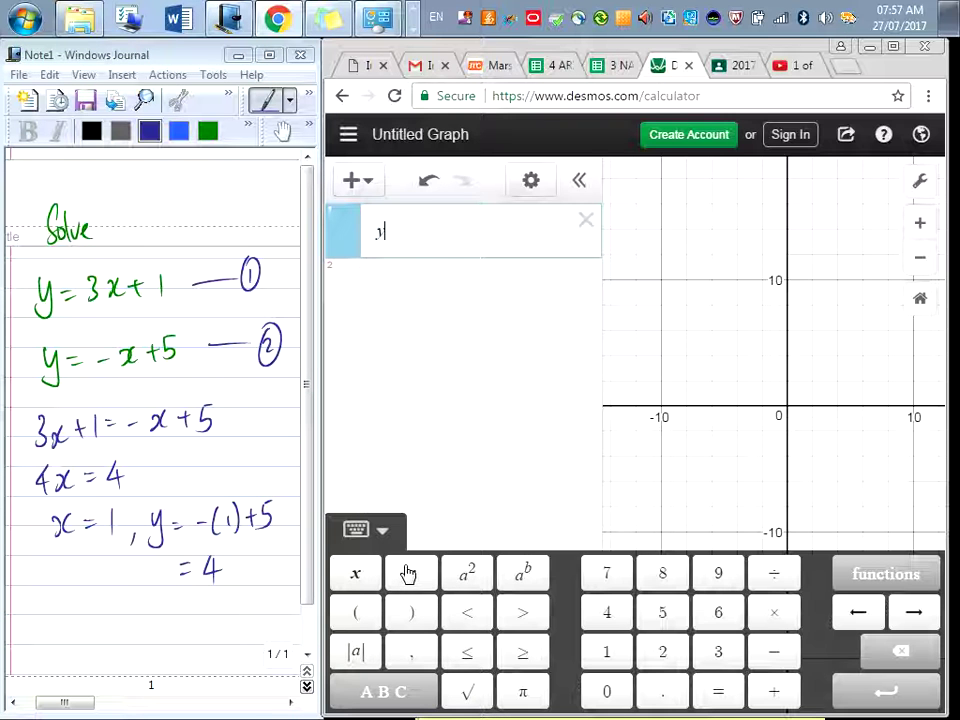
{"action": "left_click", "coordinate": [718, 690]}
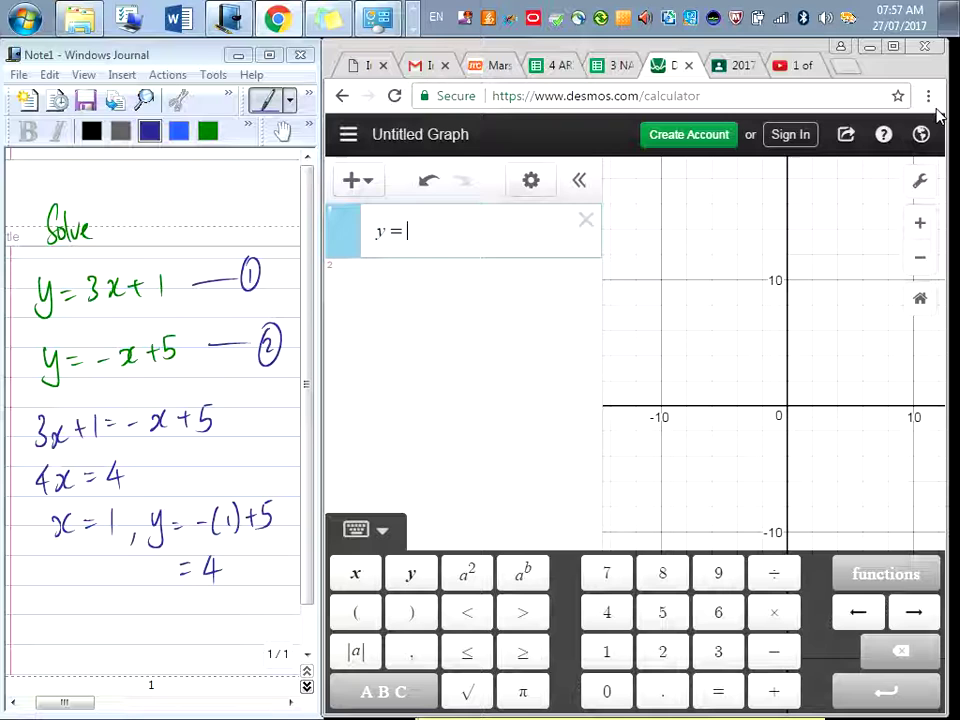
{"action": "left_click", "coordinate": [718, 651]}
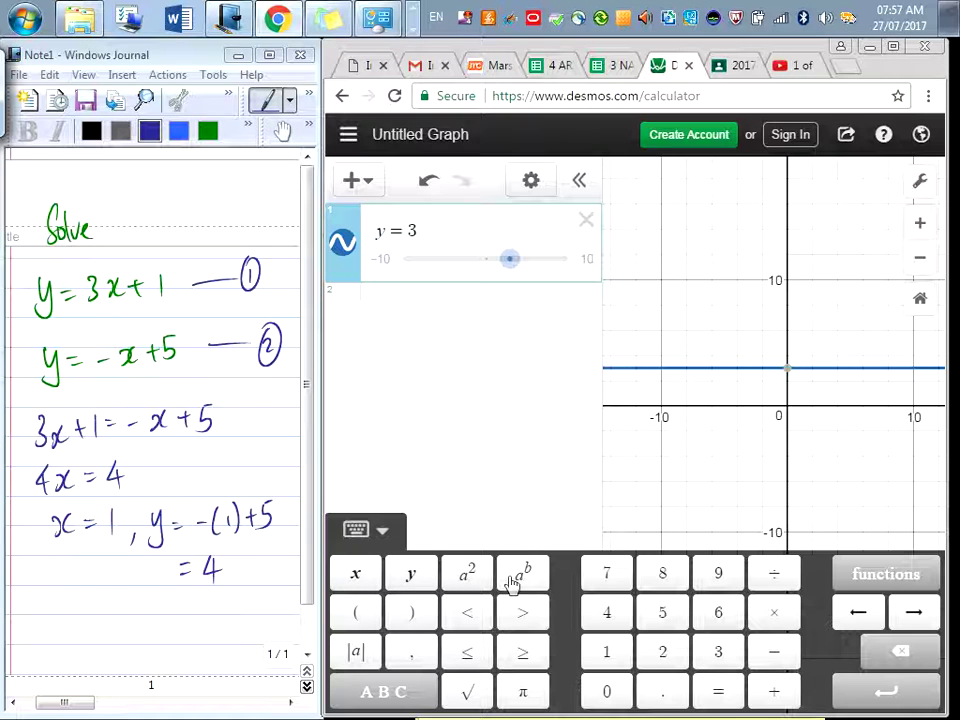
{"action": "left_click", "coordinate": [357, 576]}
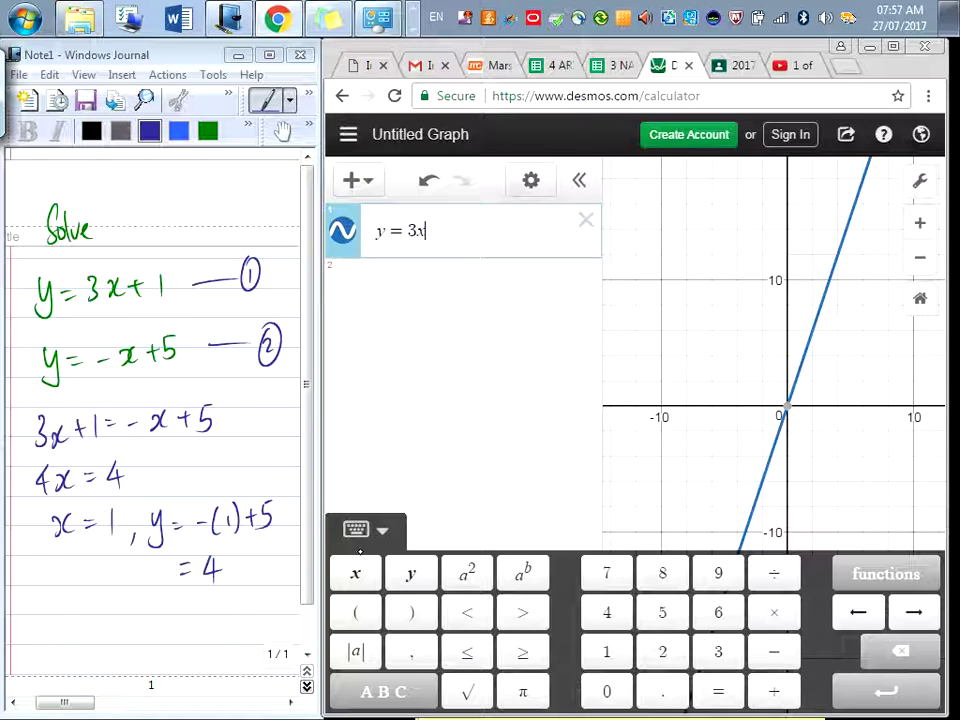
{"action": "left_click", "coordinate": [773, 690]}
{"action": "left_click", "coordinate": [607, 652]}
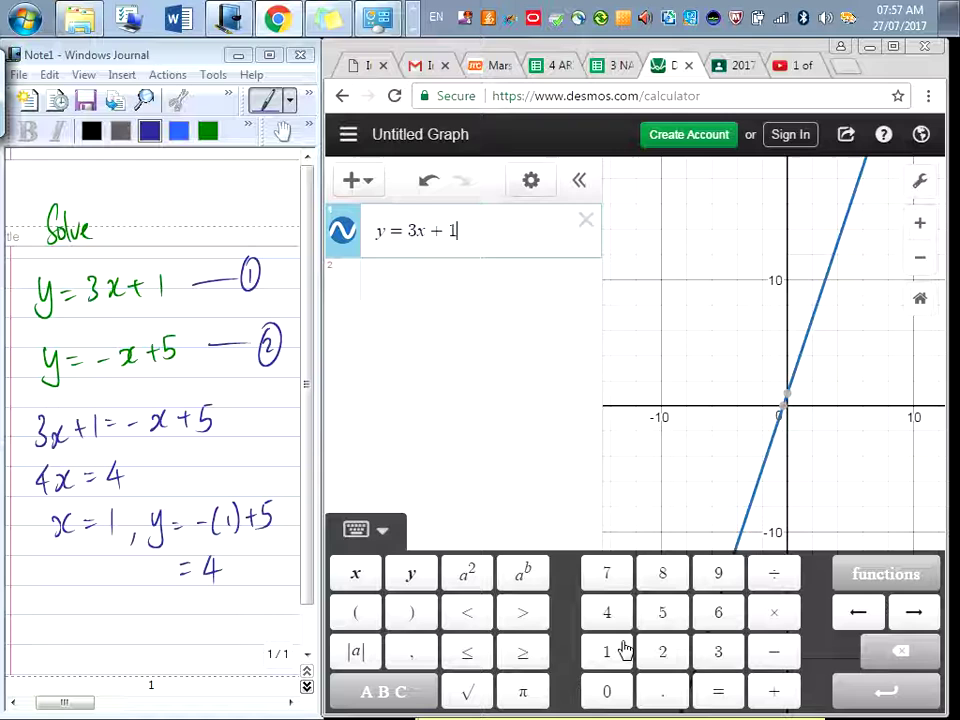
{"action": "left_click", "coordinate": [853, 454]}
{"action": "scroll", "coordinate": [850, 454], "scroll_direction": "up", "scroll_amount": 5}
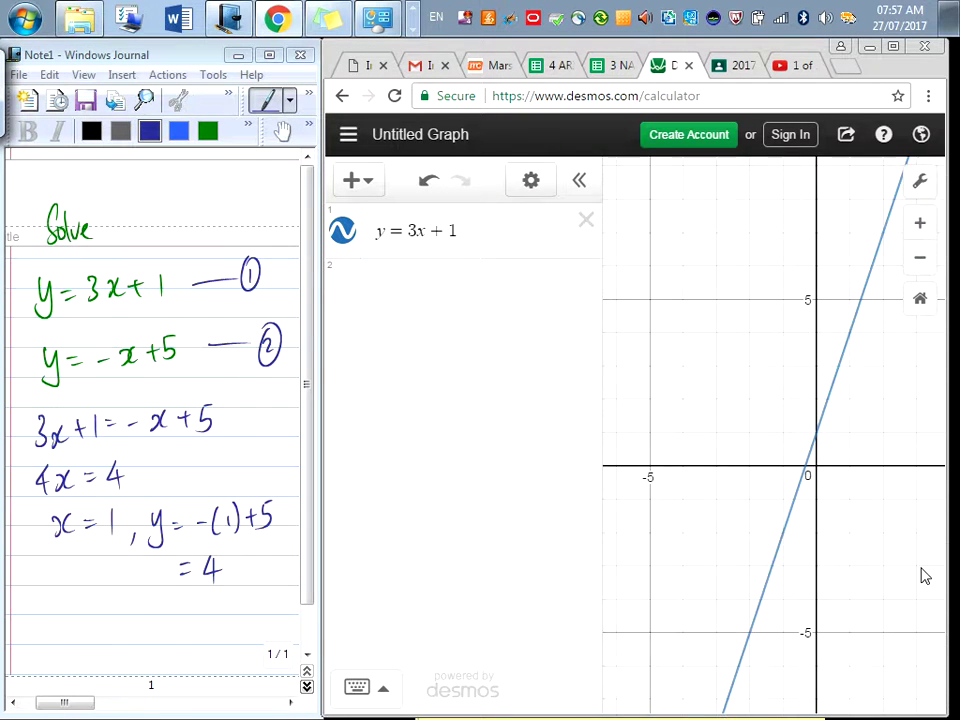
{"action": "scroll", "coordinate": [820, 480], "scroll_direction": "down", "scroll_amount": 2}
{"action": "left_click_drag", "start_coordinate": [799, 454], "coordinate": [814, 508]}
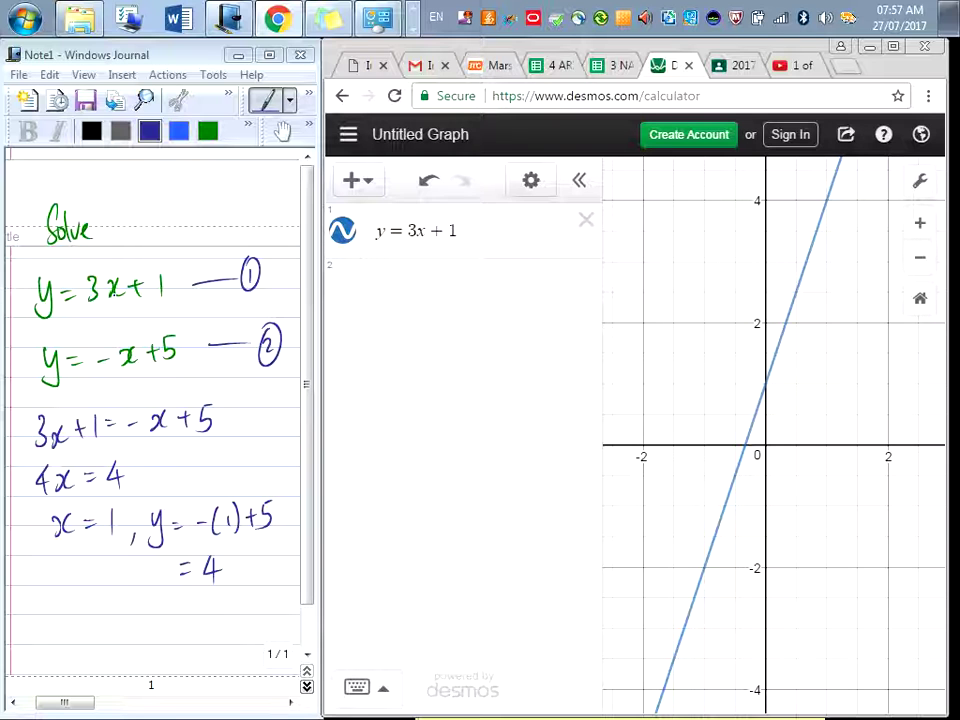
Add y = −x + 5 as the second expression and pan so both lines' crossing shows.
{"action": "left_click", "coordinate": [416, 272]}
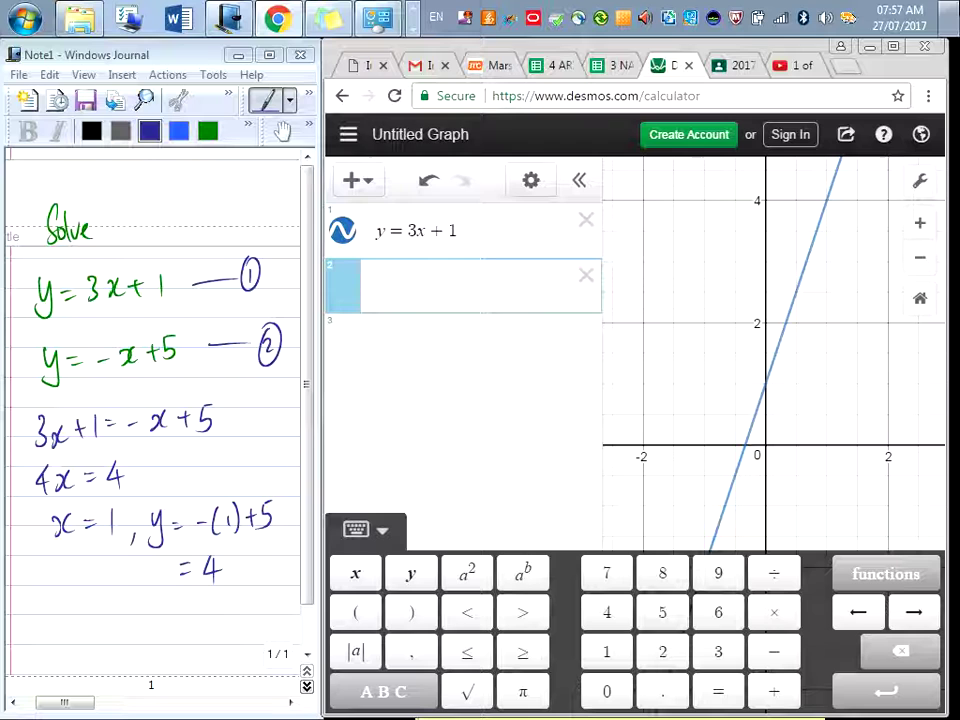
{"action": "left_click", "coordinate": [410, 573]}
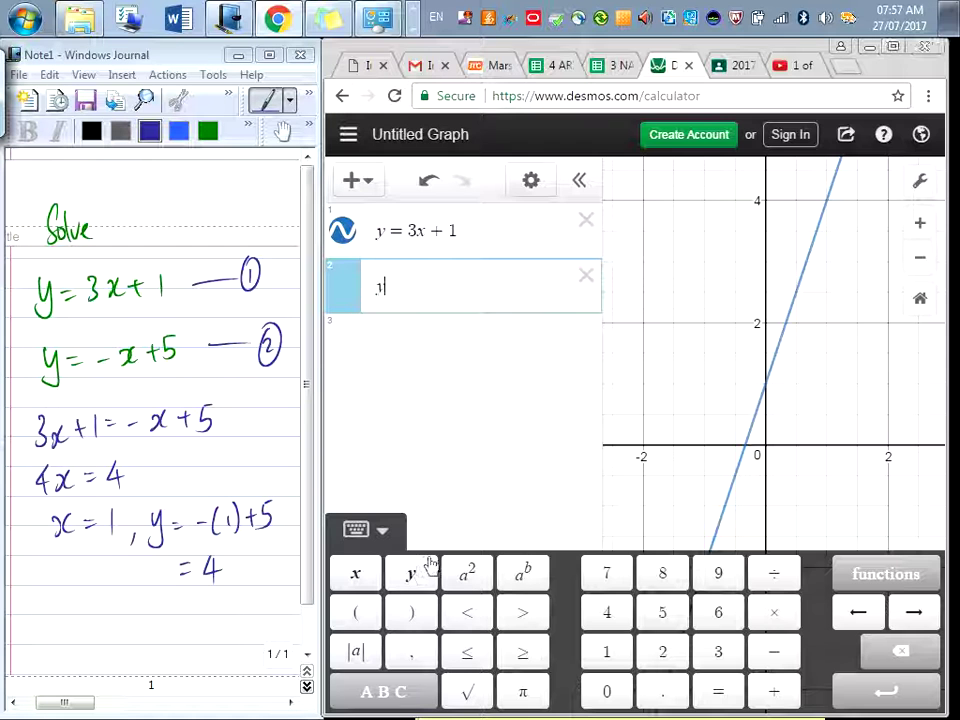
{"action": "left_click", "coordinate": [718, 691]}
{"action": "left_click", "coordinate": [773, 651]}
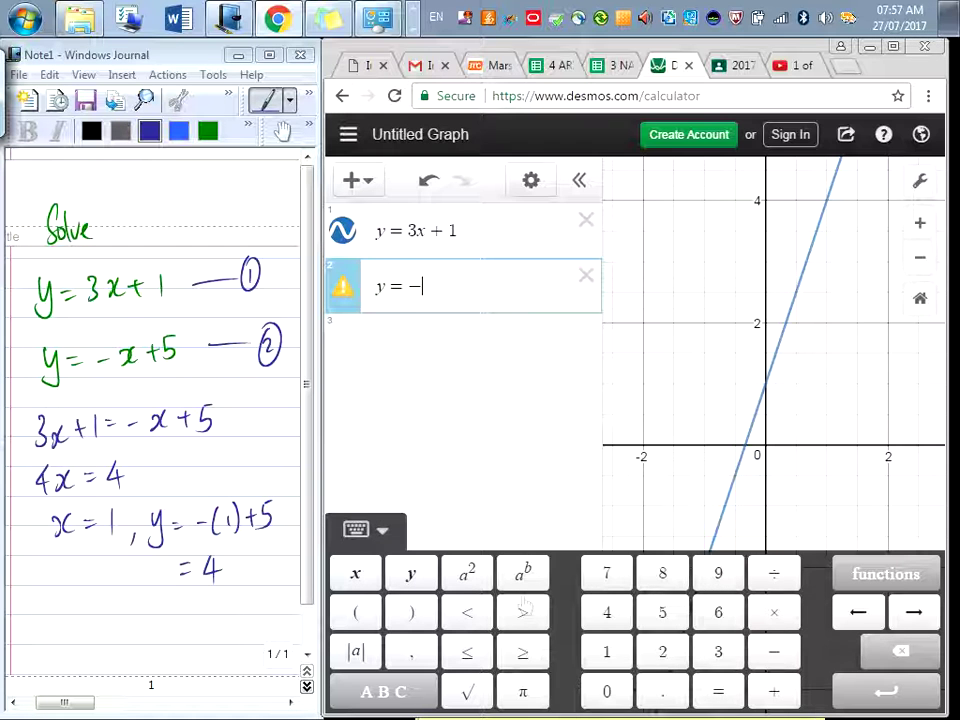
{"action": "left_click", "coordinate": [368, 575]}
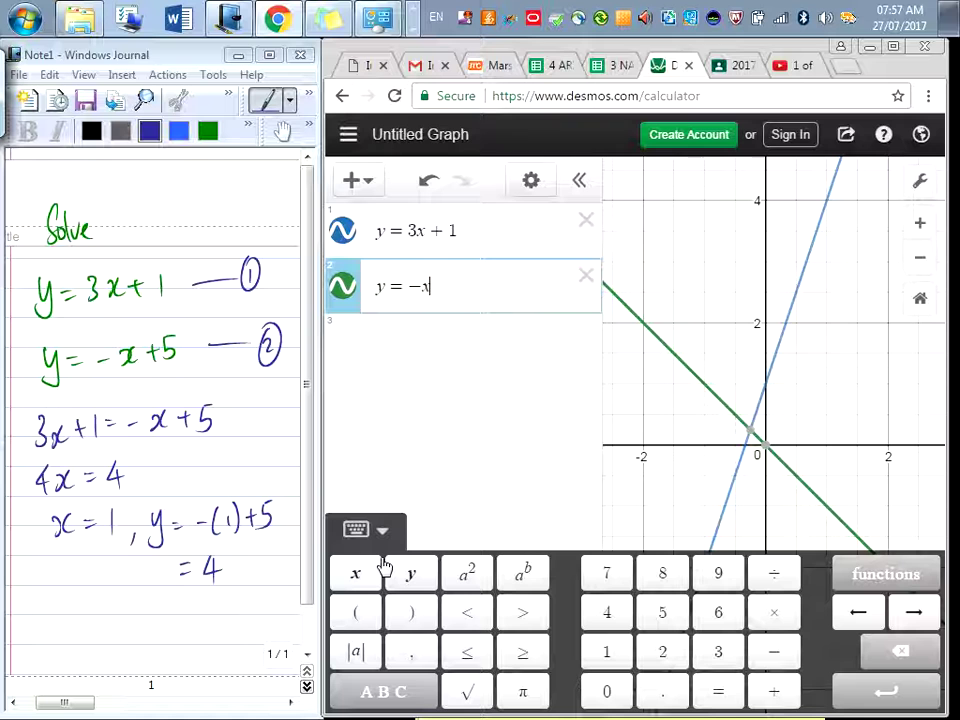
{"action": "left_click", "coordinate": [776, 689]}
{"action": "left_click", "coordinate": [661, 615]}
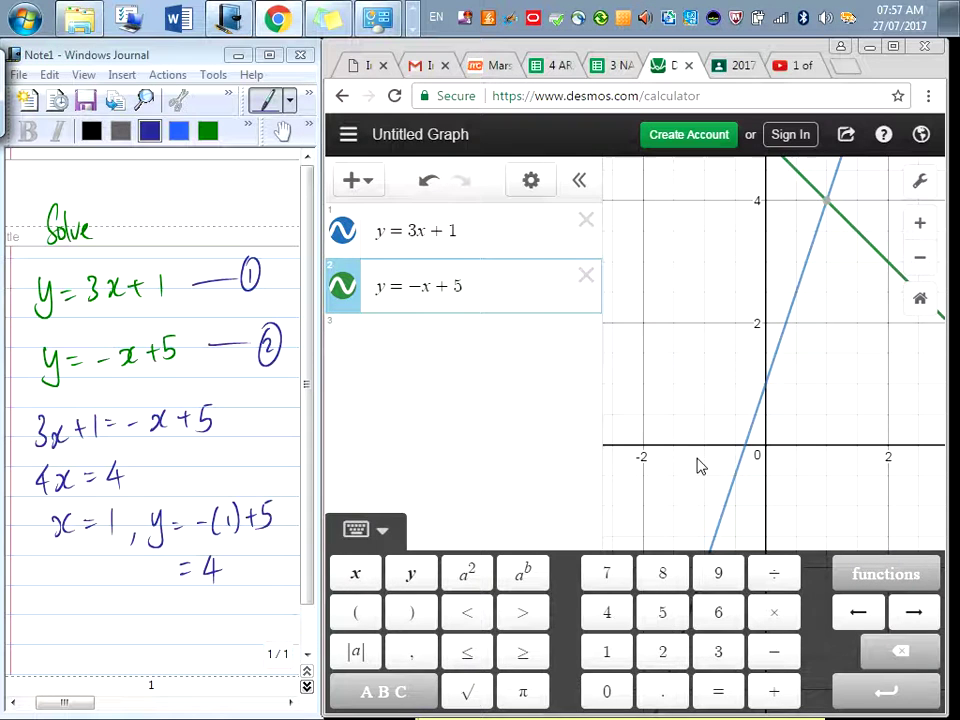
{"action": "left_click_drag", "start_coordinate": [817, 393], "coordinate": [724, 476]}
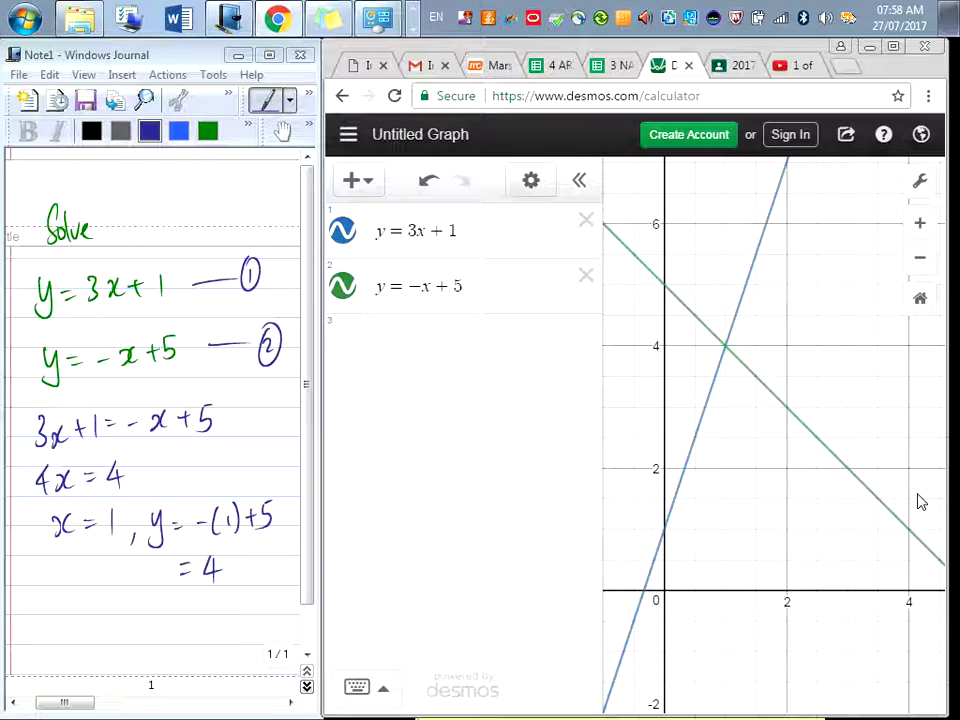
Trace the green line to its intersection point, labelled (1, 4).
{"action": "left_click", "coordinate": [741, 361]}
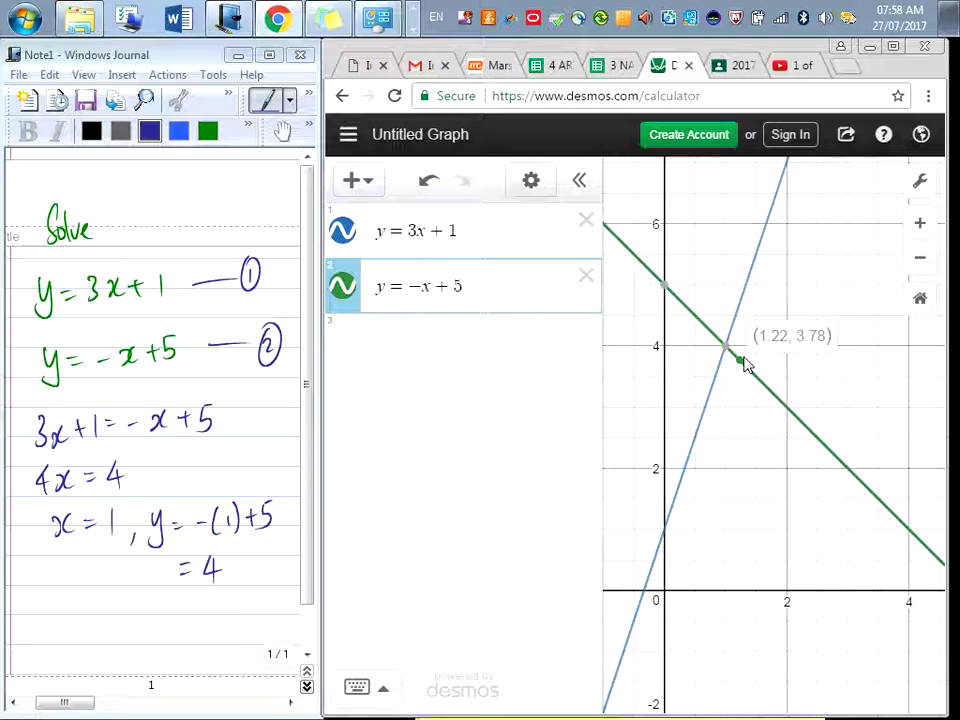
{"action": "left_click_drag", "start_coordinate": [745, 365], "coordinate": [724, 358]}
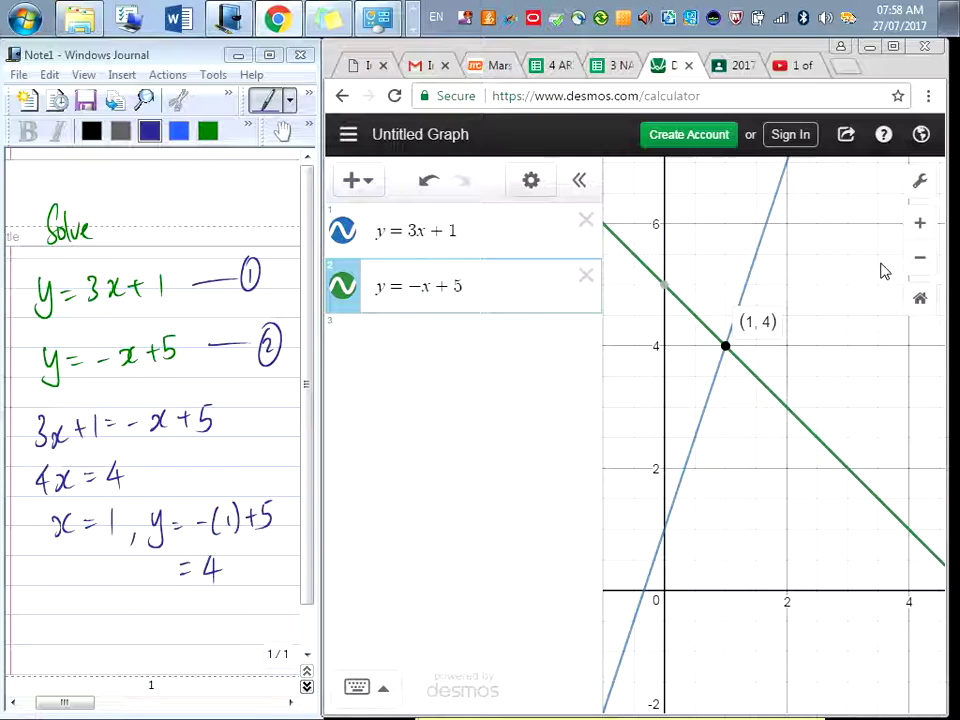
Underline the finished solution in the note and begin writing below it.
{"action": "scroll", "coordinate": [231, 400], "scroll_direction": "down", "scroll_amount": 2}
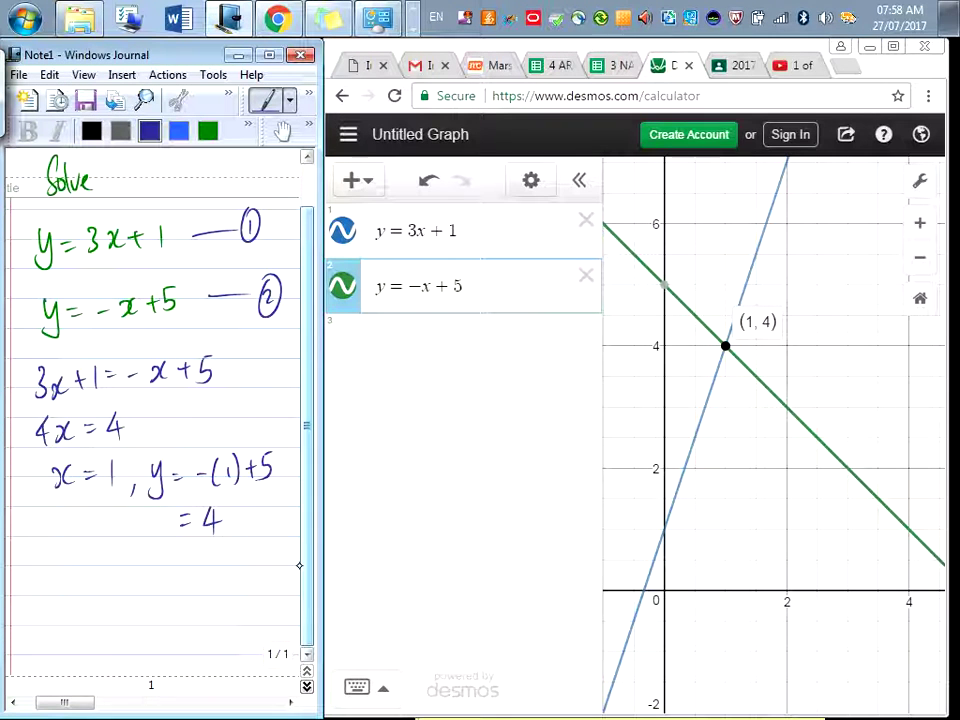
{"action": "left_click_drag", "start_coordinate": [27, 547], "coordinate": [285, 549]}
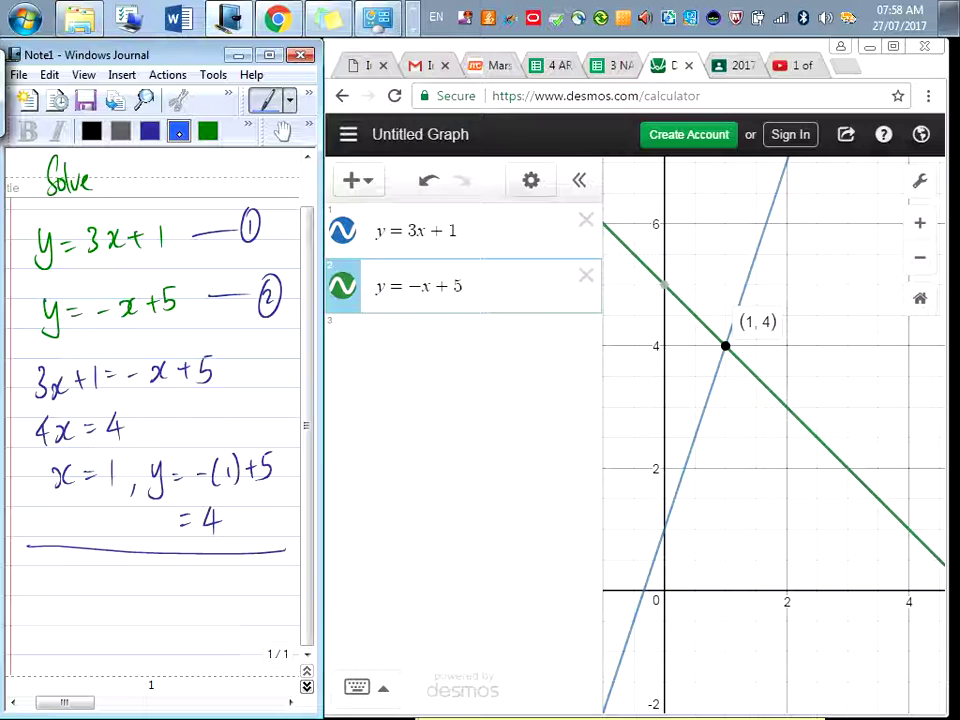
{"action": "mouse_move", "coordinate": [28, 576]}
{"action": "left_mouse_down"}
{"action": "mouse_move", "coordinate": [33, 566]}
{"action": "mouse_move", "coordinate": [85, 572]}
{"action": "mouse_move", "coordinate": [56, 622]}
{"action": "mouse_move", "coordinate": [88, 618]}
{"action": "mouse_move", "coordinate": [104, 600]}
{"action": "mouse_move", "coordinate": [120, 612]}
{"action": "mouse_move", "coordinate": [252, 580]}
{"action": "mouse_move", "coordinate": [244, 606]}
{"action": "left_mouse_up"}
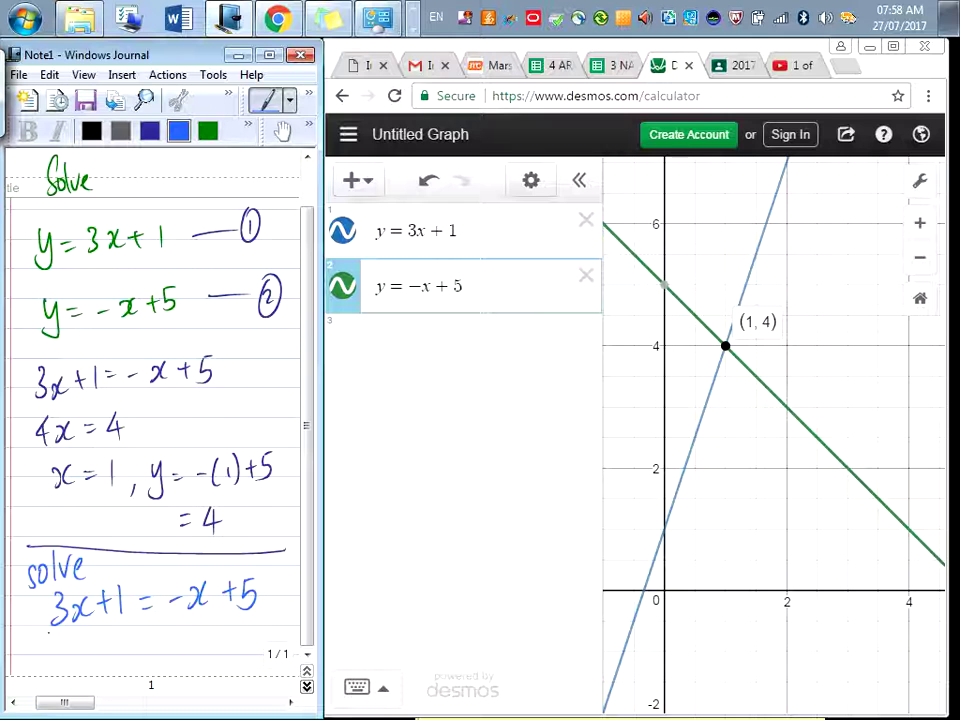
Underline 3x+1 = -x+5 and write x = 1 beneath it, keeping light blue ink.
{"action": "left_click_drag", "start_coordinate": [62, 641], "coordinate": [240, 632]}
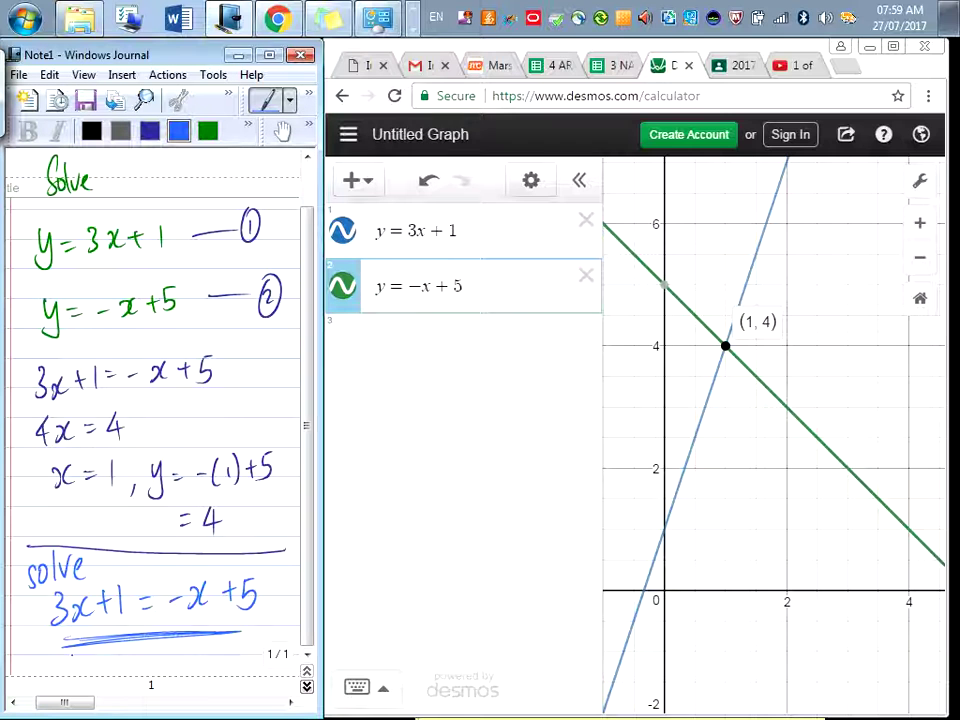
{"action": "mouse_move", "coordinate": [80, 658]}
{"action": "left_mouse_down"}
{"action": "mouse_move", "coordinate": [86, 672]}
{"action": "mouse_move", "coordinate": [120, 659]}
{"action": "left_mouse_up"}
{"action": "left_click_drag", "start_coordinate": [110, 665], "coordinate": [139, 673]}
{"action": "left_click", "coordinate": [207, 133]}
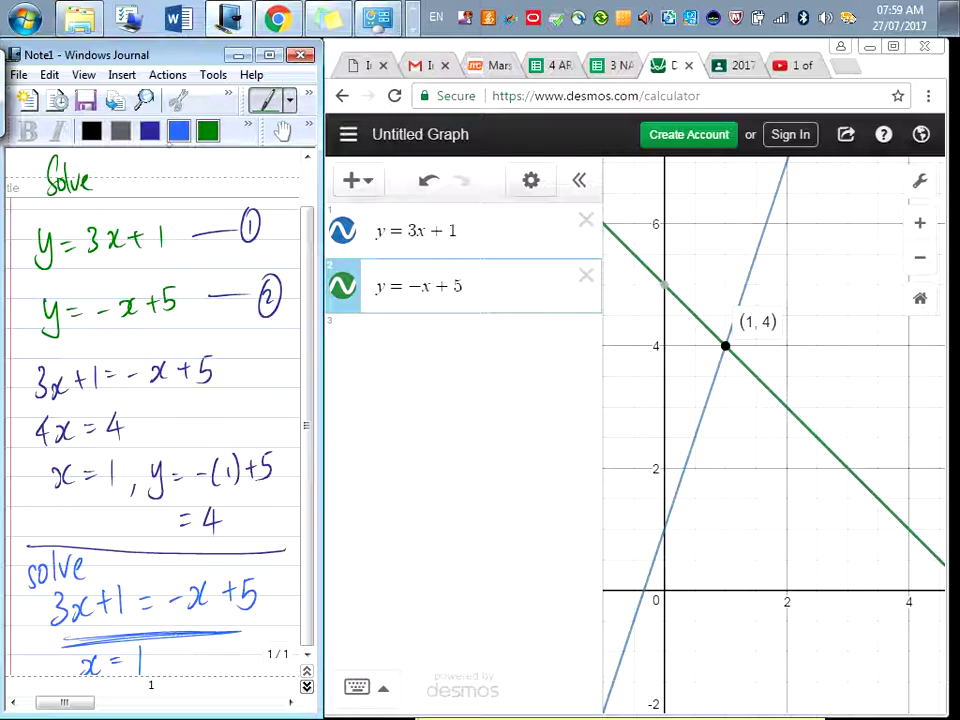
{"action": "left_click", "coordinate": [178, 131]}
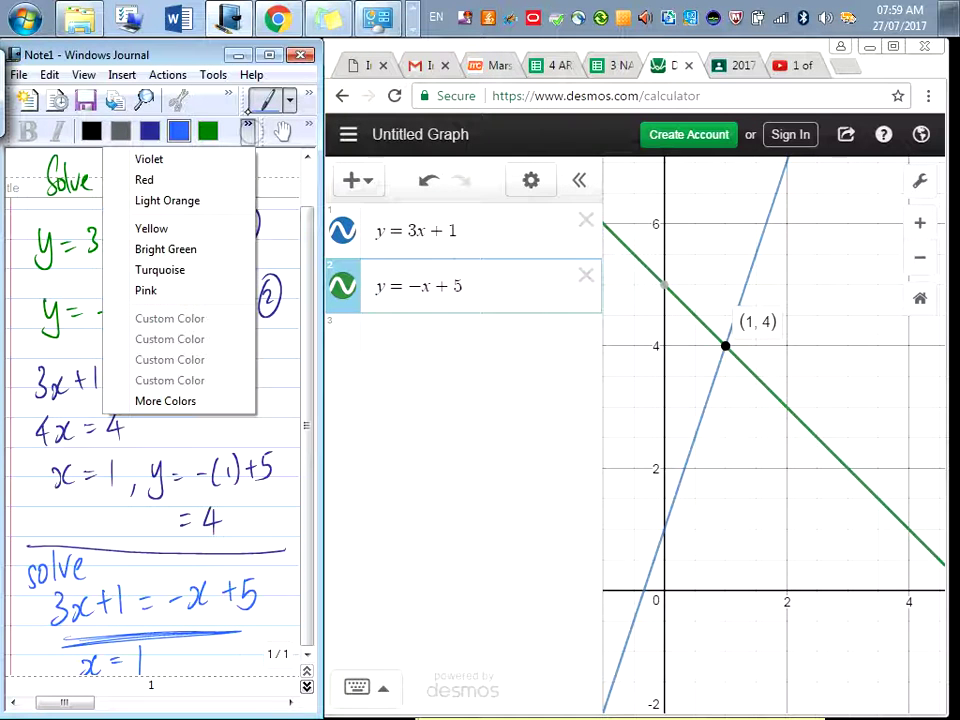
With the highlighter, mark 3x+1 yellow in equation 1 and the lower equation.
{"action": "left_click", "coordinate": [247, 127]}
{"action": "left_click", "coordinate": [228, 96]}
{"action": "left_click", "coordinate": [308, 97]}
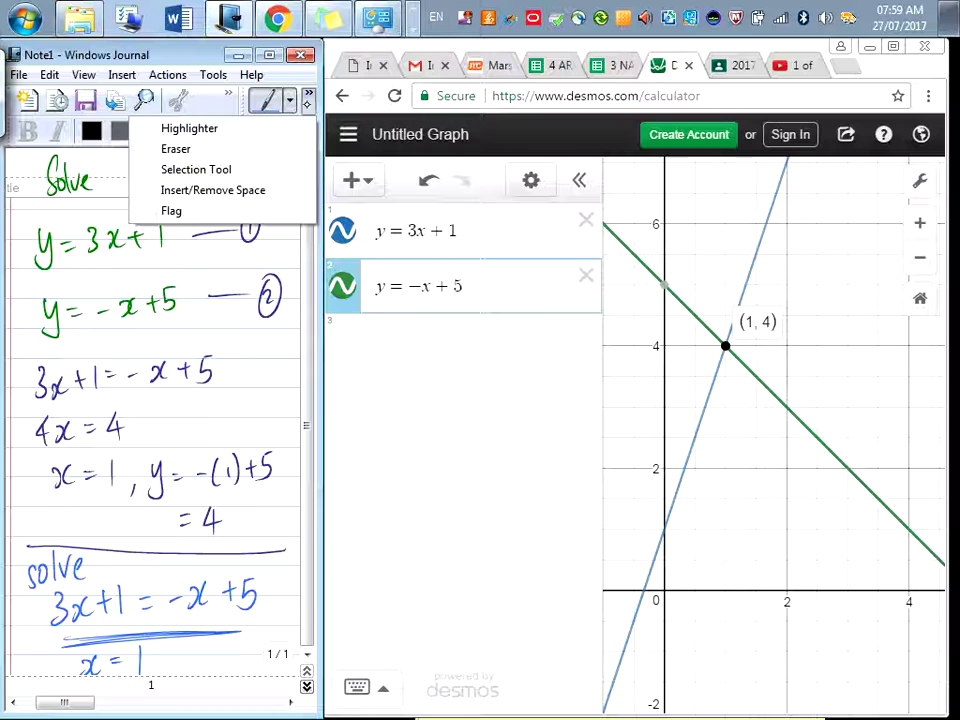
{"action": "left_click", "coordinate": [240, 134]}
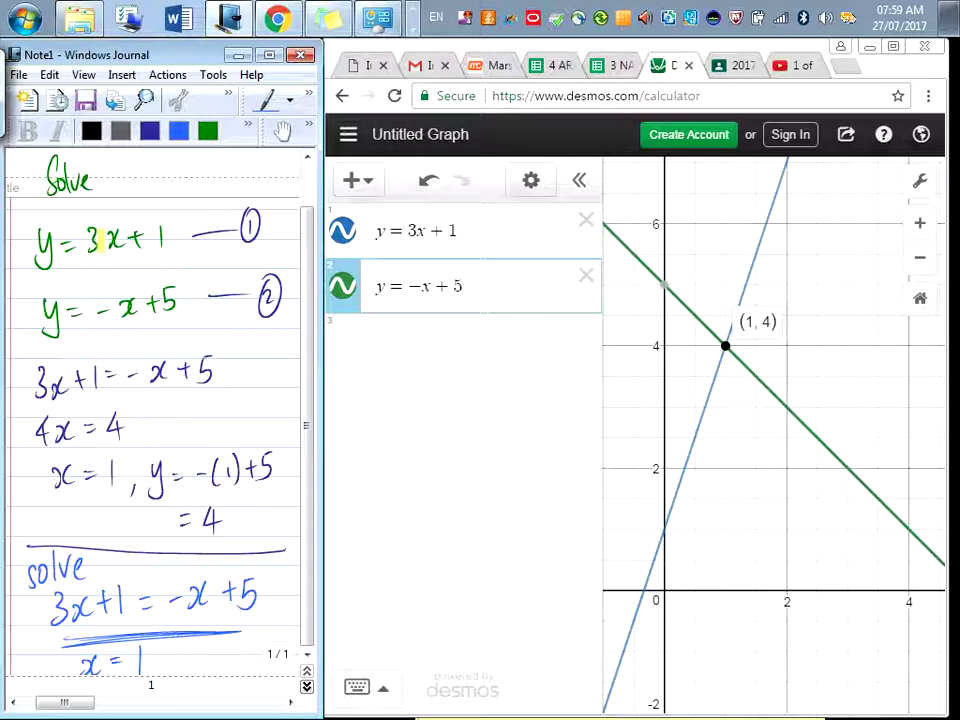
{"action": "left_click_drag", "start_coordinate": [86, 236], "coordinate": [170, 234]}
{"action": "left_click_drag", "start_coordinate": [54, 603], "coordinate": [132, 600]}
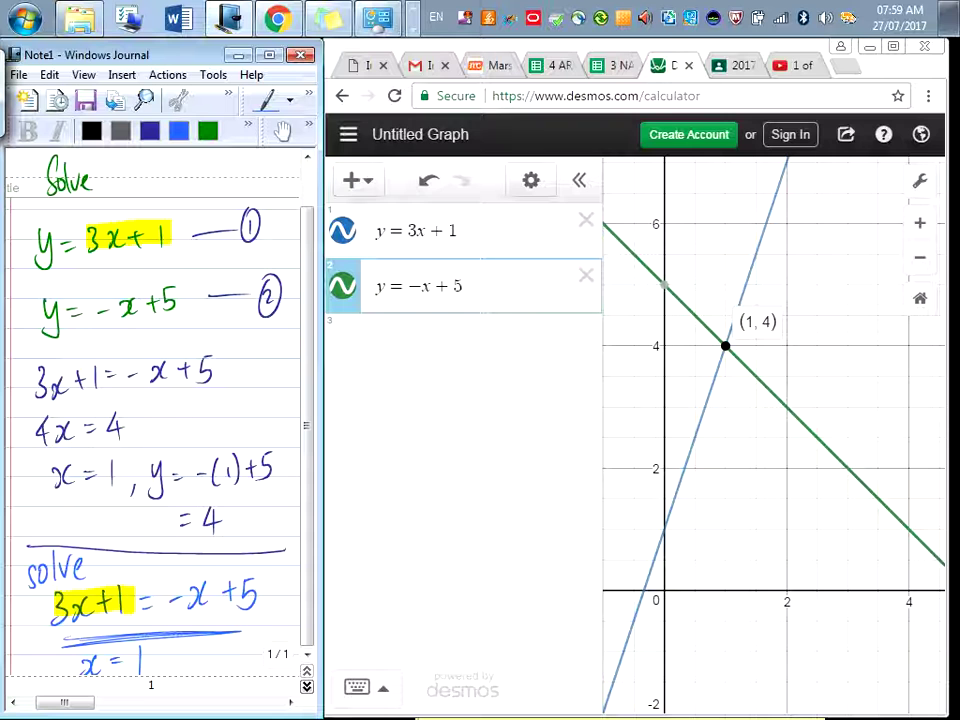
Highlight -x+5 in Light Orange in equation 2 and the lower equation.
{"action": "left_click", "coordinate": [207, 131]}
{"action": "left_click", "coordinate": [247, 125]}
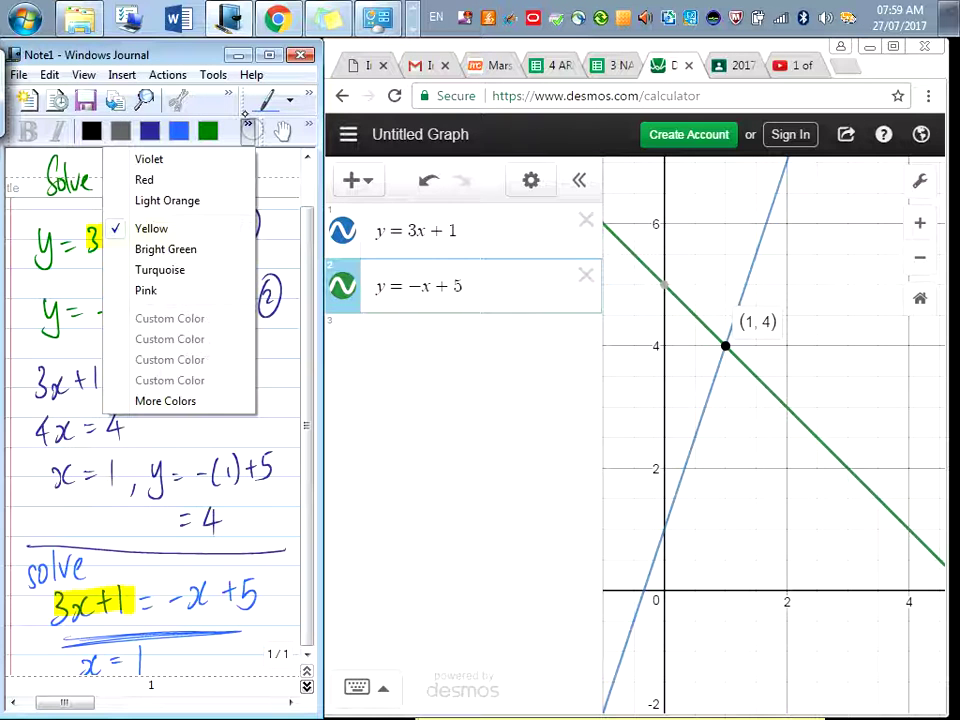
{"action": "left_click", "coordinate": [172, 200]}
{"action": "left_click_drag", "start_coordinate": [98, 306], "coordinate": [184, 293]}
{"action": "left_click_drag", "start_coordinate": [174, 600], "coordinate": [272, 590]}
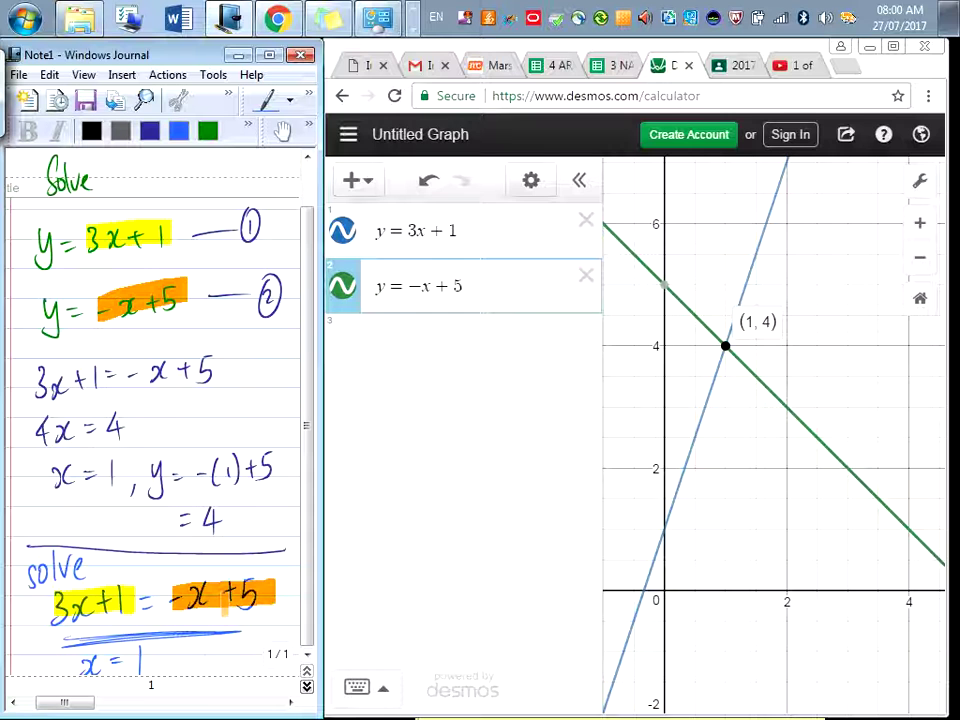
Set the pen colour to red in Pen Settings.
{"action": "left_click", "coordinate": [289, 100]}
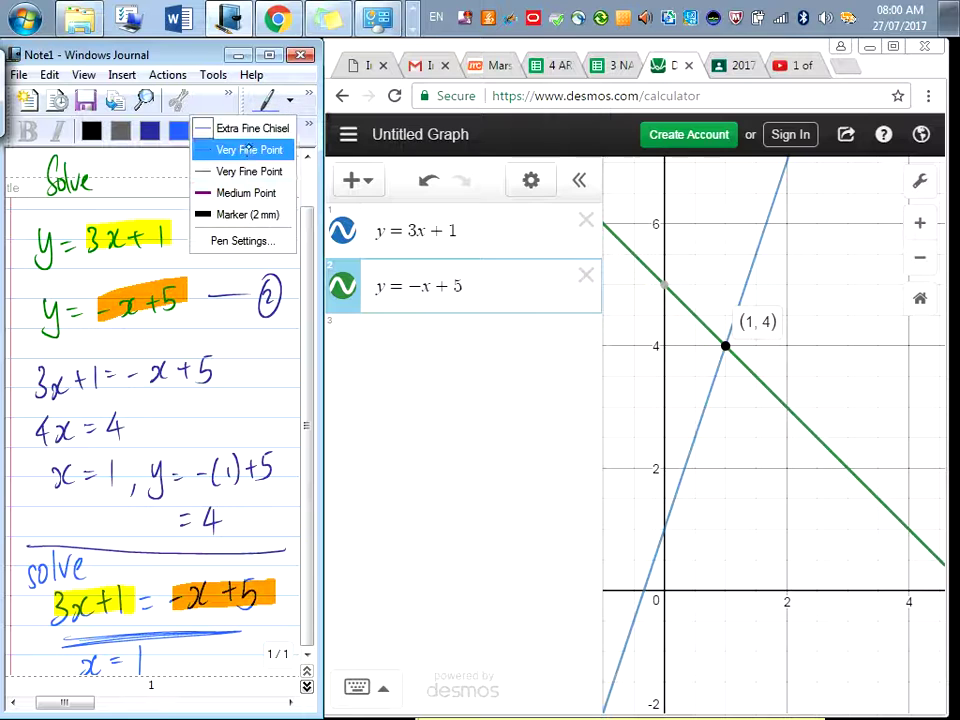
{"action": "left_click", "coordinate": [229, 240]}
{"action": "left_click", "coordinate": [55, 423]}
{"action": "left_click", "coordinate": [79, 461]}
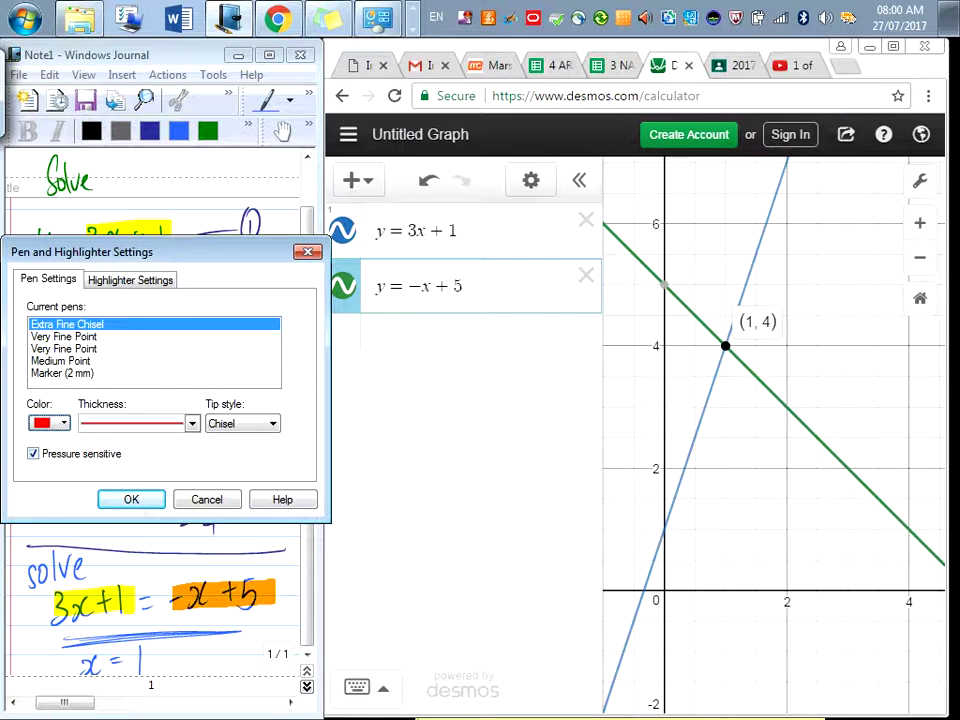
{"action": "left_click", "coordinate": [131, 499]}
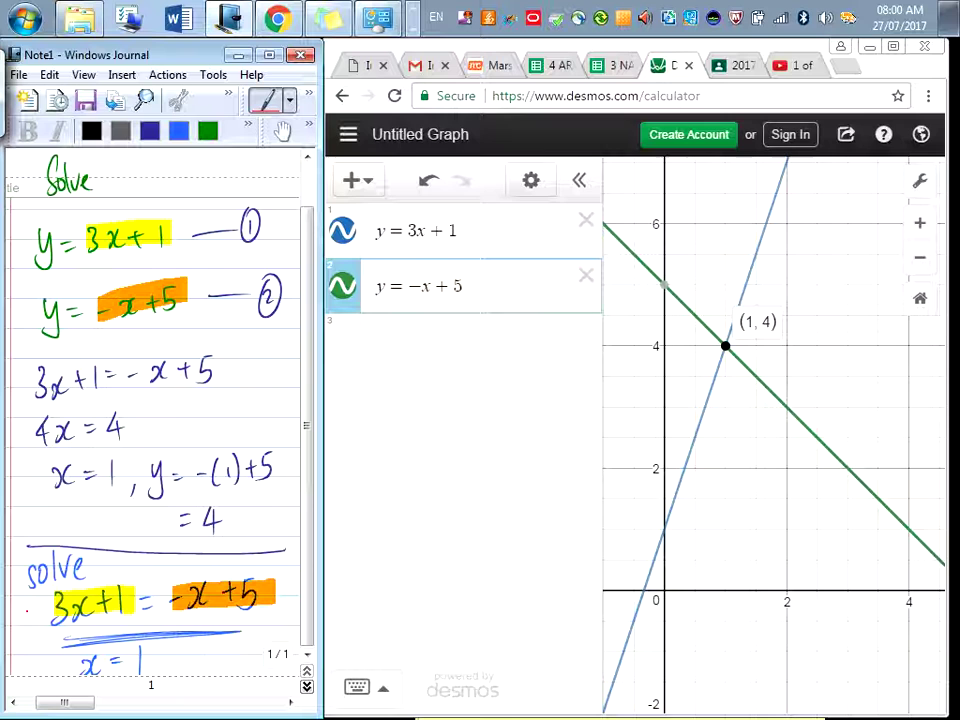
Write red y= labels before 3x+1 and above -x+5 in the lower equation.
{"action": "mouse_move", "coordinate": [24, 596]}
{"action": "left_mouse_down"}
{"action": "mouse_move", "coordinate": [28, 648]}
{"action": "mouse_move", "coordinate": [51, 599]}
{"action": "left_mouse_up"}
{"action": "left_click_drag", "start_coordinate": [40, 609], "coordinate": [51, 608]}
{"action": "mouse_move", "coordinate": [175, 556]}
{"action": "left_mouse_down"}
{"action": "mouse_move", "coordinate": [185, 579]}
{"action": "mouse_move", "coordinate": [212, 565]}
{"action": "left_mouse_up"}
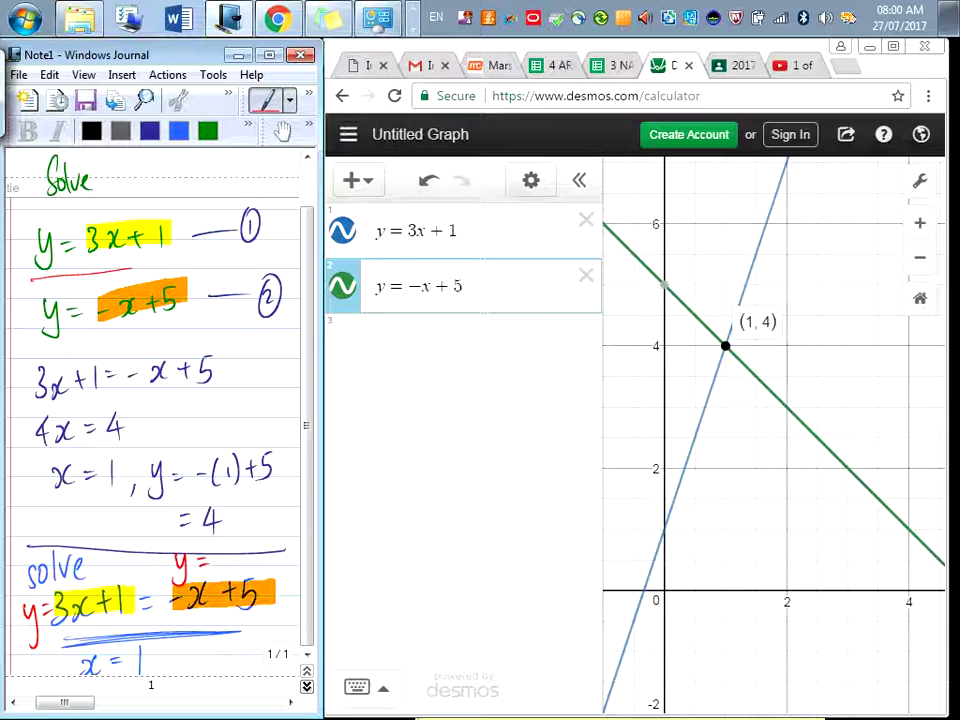
Underline y = 3x+1, y = -x+5 and the lower -x+5 in red.
{"action": "left_click_drag", "start_coordinate": [30, 280], "coordinate": [182, 261]}
{"action": "left_click_drag", "start_coordinate": [196, 619], "coordinate": [280, 615]}
{"action": "left_click_drag", "start_coordinate": [80, 340], "coordinate": [203, 326]}
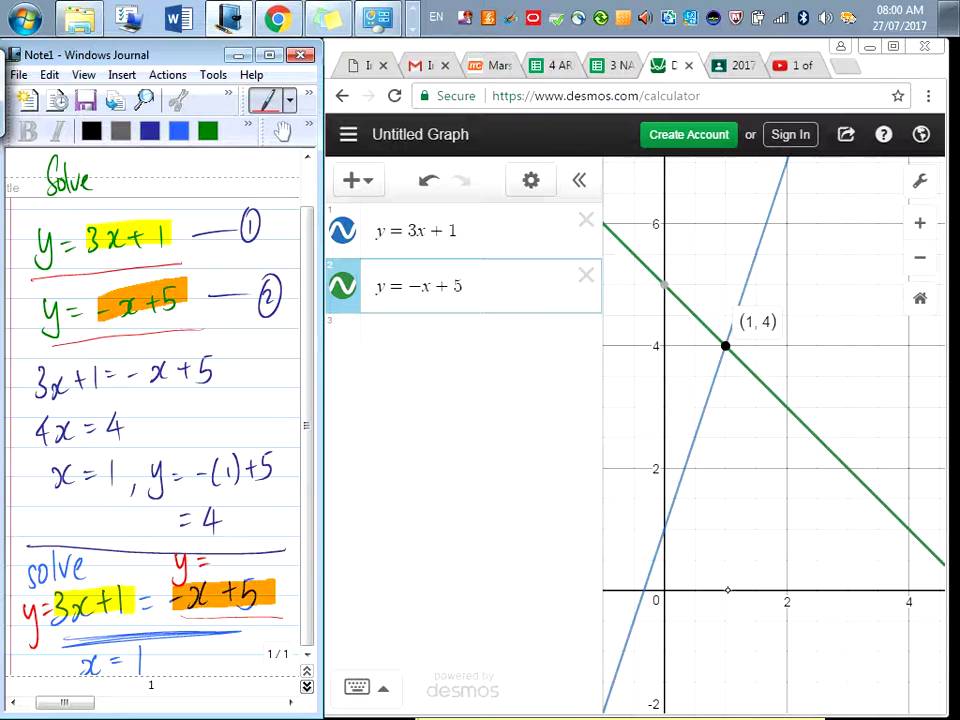
{"action": "scroll", "coordinate": [727, 588], "scroll_direction": "up", "scroll_amount": 3}
{"action": "scroll", "coordinate": [734, 588], "scroll_direction": "up", "scroll_amount": 3}
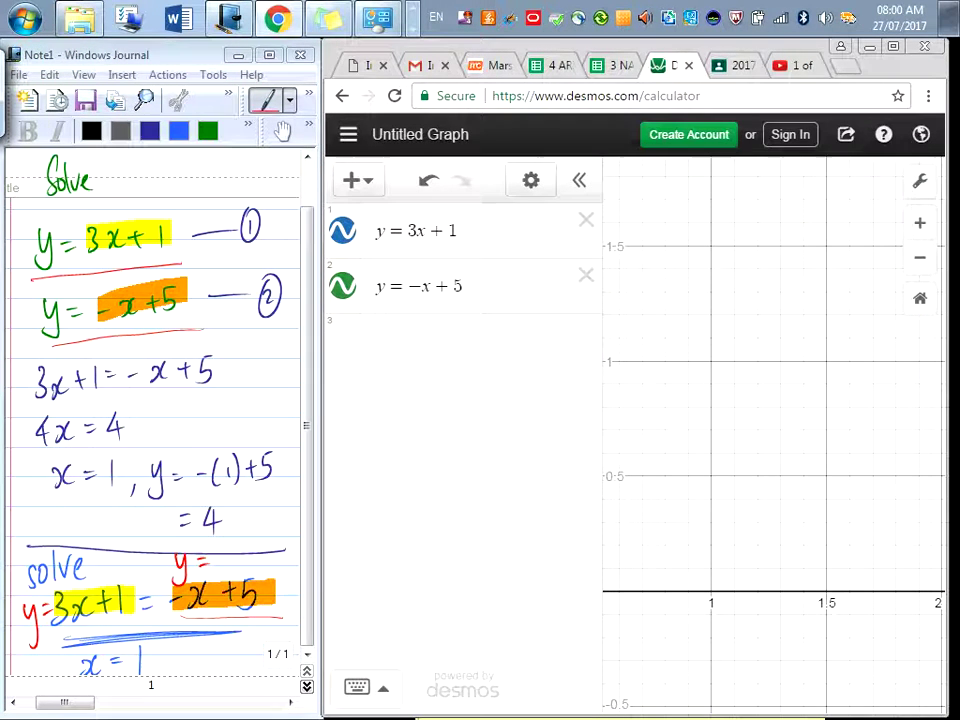
Insert a new page and write 'solve' at the top in dark blue.
{"action": "left_click", "coordinate": [307, 685]}
{"action": "left_click_drag", "start_coordinate": [309, 626], "coordinate": [307, 580]}
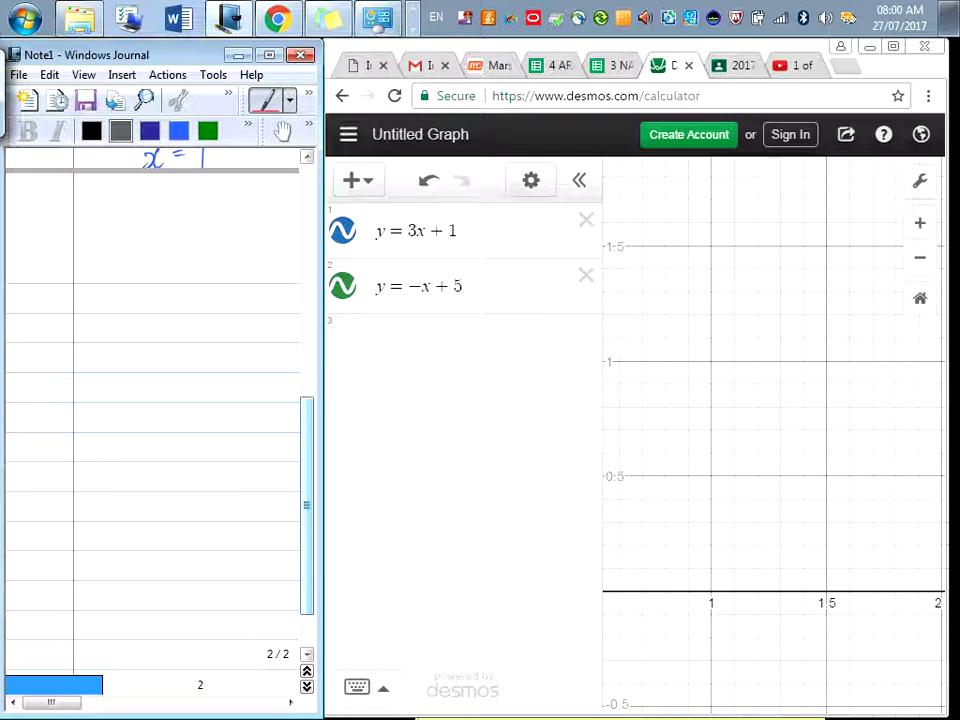
{"action": "left_click", "coordinate": [149, 132]}
{"action": "mouse_move", "coordinate": [23, 211]}
{"action": "left_mouse_down"}
{"action": "mouse_move", "coordinate": [25, 198]}
{"action": "mouse_move", "coordinate": [36, 198]}
{"action": "mouse_move", "coordinate": [41, 212]}
{"action": "left_mouse_up"}
{"action": "mouse_move", "coordinate": [45, 198]}
{"action": "left_mouse_down"}
{"action": "mouse_move", "coordinate": [88, 217]}
{"action": "mouse_move", "coordinate": [84, 244]}
{"action": "mouse_move", "coordinate": [112, 208]}
{"action": "left_mouse_up"}
Write the system y = 2x − 5 and y = −3x + 5.
{"action": "left_click_drag", "start_coordinate": [104, 214], "coordinate": [113, 214]}
{"action": "left_click_drag", "start_coordinate": [120, 203], "coordinate": [131, 216]}
{"action": "left_click_drag", "start_coordinate": [138, 203], "coordinate": [151, 215]}
{"action": "mouse_move", "coordinate": [151, 202]}
{"action": "left_mouse_down"}
{"action": "mouse_move", "coordinate": [139, 216]}
{"action": "mouse_move", "coordinate": [174, 213]}
{"action": "left_mouse_up"}
{"action": "left_click_drag", "start_coordinate": [82, 251], "coordinate": [83, 285]}
{"action": "left_click_drag", "start_coordinate": [104, 256], "coordinate": [110, 256]}
{"action": "left_click_drag", "start_coordinate": [104, 262], "coordinate": [135, 266]}
{"action": "mouse_move", "coordinate": [148, 252]}
{"action": "left_mouse_down"}
{"action": "mouse_move", "coordinate": [160, 266]}
{"action": "mouse_move", "coordinate": [148, 266]}
{"action": "left_mouse_up"}
{"action": "left_click_drag", "start_coordinate": [167, 257], "coordinate": [180, 257]}
{"action": "mouse_move", "coordinate": [174, 250]}
{"action": "left_mouse_down"}
{"action": "mouse_move", "coordinate": [174, 264]}
{"action": "mouse_move", "coordinate": [190, 264]}
{"action": "left_mouse_up"}
{"action": "left_click_drag", "start_coordinate": [186, 248], "coordinate": [198, 248]}
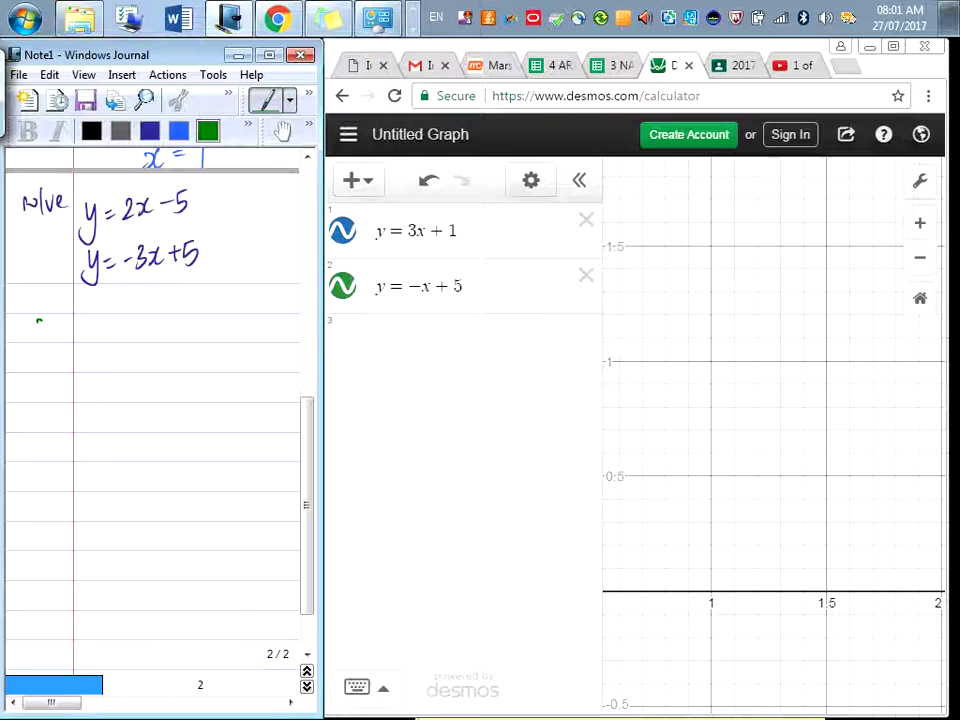
Write 2x − 5 = −3x + 5 below in green.
{"action": "left_click_drag", "start_coordinate": [37, 326], "coordinate": [48, 341]}
{"action": "left_click_drag", "start_coordinate": [55, 329], "coordinate": [50, 342]}
{"action": "left_click_drag", "start_coordinate": [72, 331], "coordinate": [92, 340]}
{"action": "left_click_drag", "start_coordinate": [97, 318], "coordinate": [125, 318]}
{"action": "left_click_drag", "start_coordinate": [113, 328], "coordinate": [150, 321]}
{"action": "left_click_drag", "start_coordinate": [157, 312], "coordinate": [158, 331]}
{"action": "mouse_move", "coordinate": [178, 315]}
{"action": "left_mouse_down"}
{"action": "mouse_move", "coordinate": [195, 330]}
{"action": "mouse_move", "coordinate": [217, 320]}
{"action": "left_mouse_up"}
{"action": "mouse_move", "coordinate": [210, 311]}
{"action": "left_mouse_down"}
{"action": "mouse_move", "coordinate": [210, 328]}
{"action": "mouse_move", "coordinate": [226, 329]}
{"action": "left_mouse_up"}
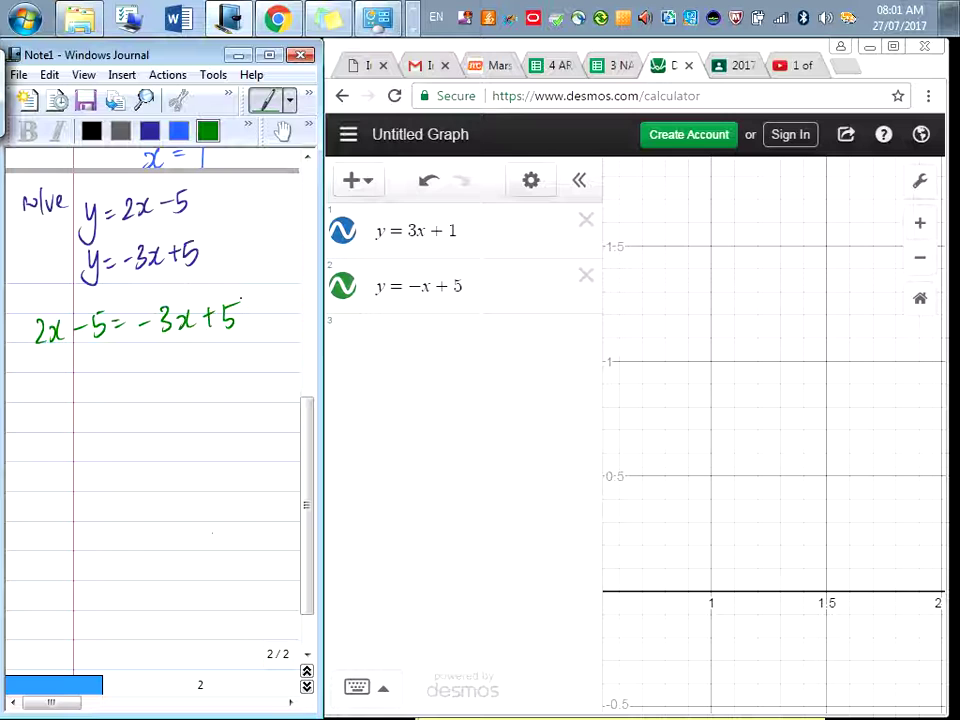